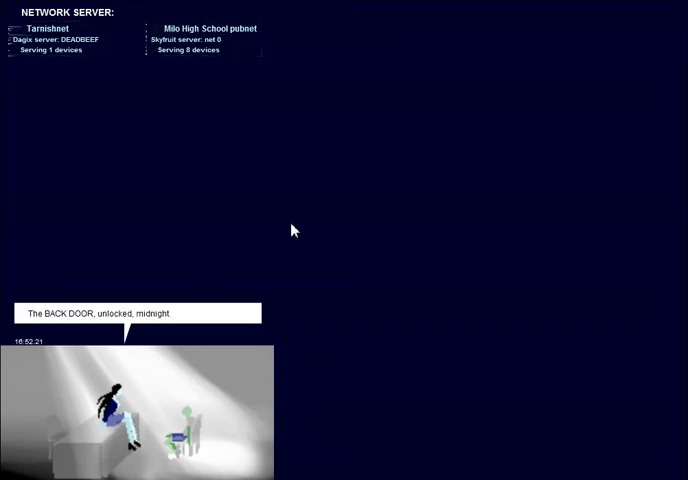
Expand Milo High School pubnet, return to the top-level network view, then expand it again
{"action": "left_click", "coordinate": [226, 50]}
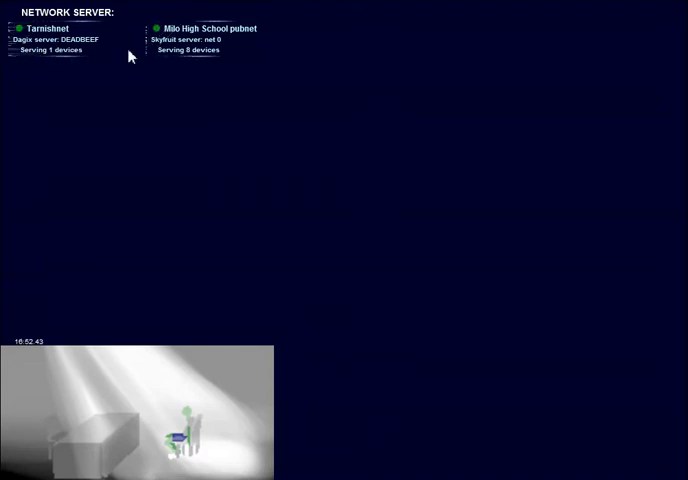
{"action": "left_click", "coordinate": [175, 50]}
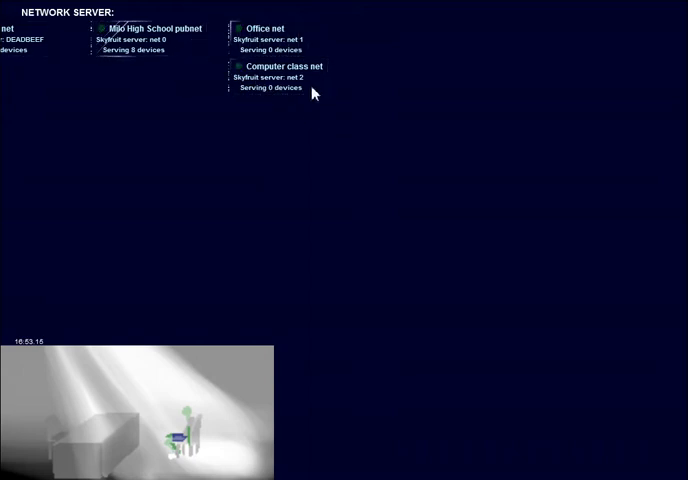
{"action": "left_click", "coordinate": [37, 28]}
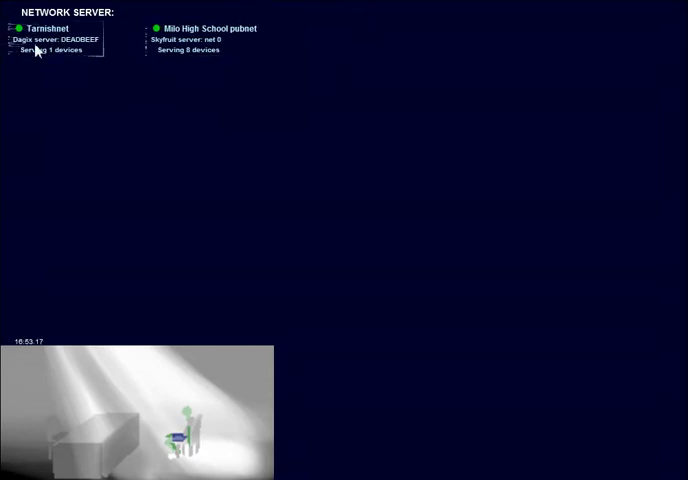
{"action": "left_click", "coordinate": [200, 28]}
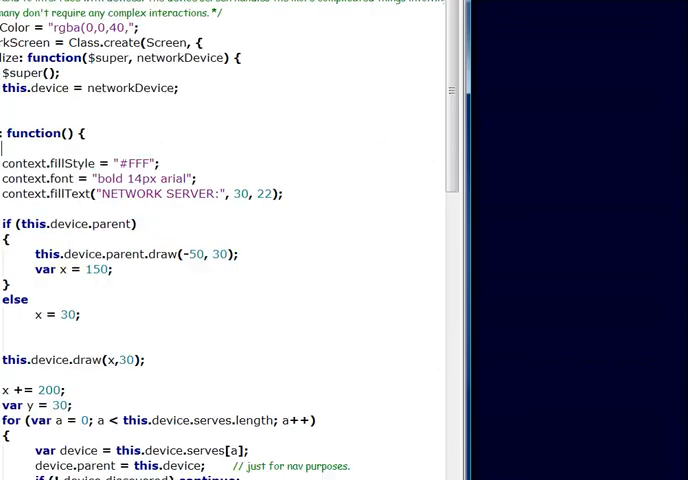
{"action": "scroll", "coordinate": [60, 180], "scroll_direction": "down", "scroll_amount": 3}
{"action": "scroll", "coordinate": [60, 180], "scroll_direction": "down", "scroll_amount": 3}
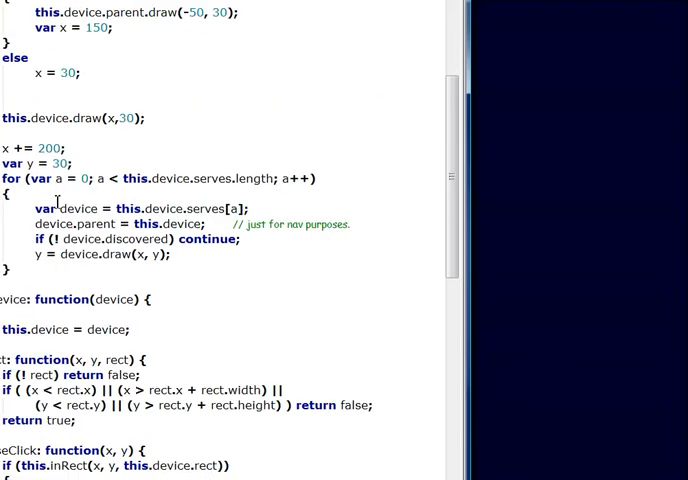
{"action": "scroll", "coordinate": [60, 180], "scroll_direction": "down", "scroll_amount": 2}
{"action": "scroll", "coordinate": [90, 270], "scroll_direction": "down", "scroll_amount": 3}
{"action": "scroll", "coordinate": [90, 272], "scroll_direction": "down", "scroll_amount": 5}
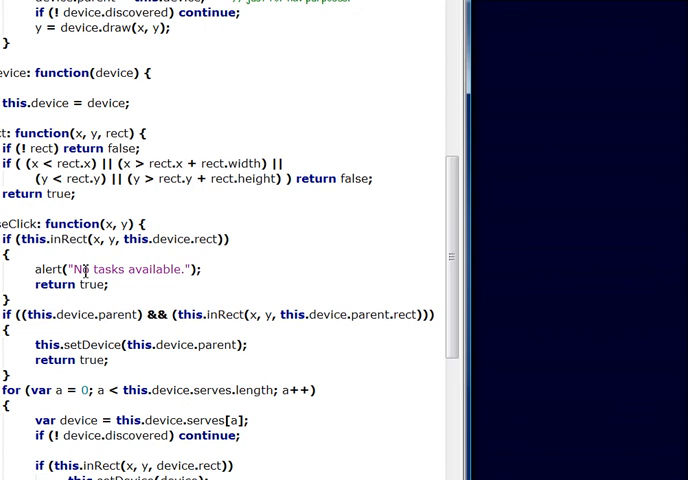
{"action": "scroll", "coordinate": [90, 272], "scroll_direction": "up", "scroll_amount": 4}
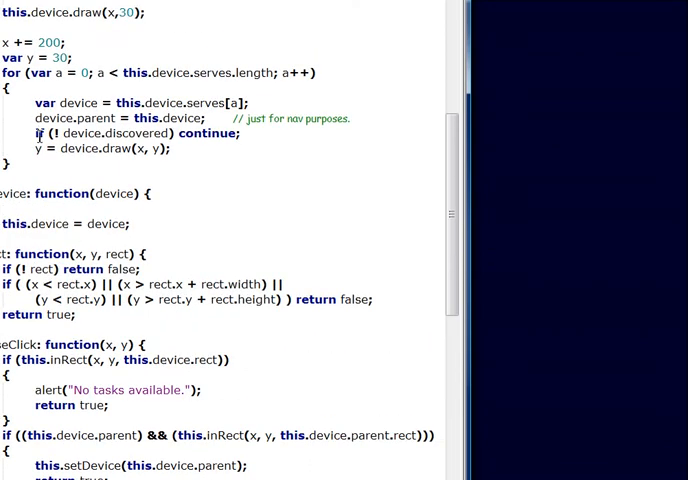
{"action": "type", "text": "//"}
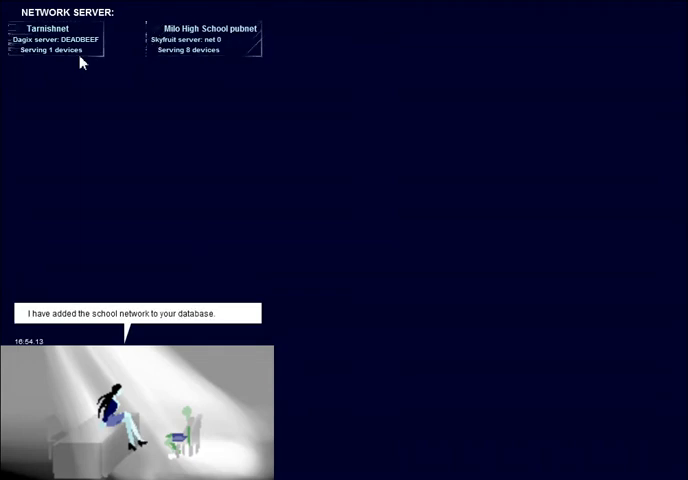
Expand Milo High School pubnet to show Office net, Computer class net and the unknown devices
{"action": "left_click", "coordinate": [168, 50]}
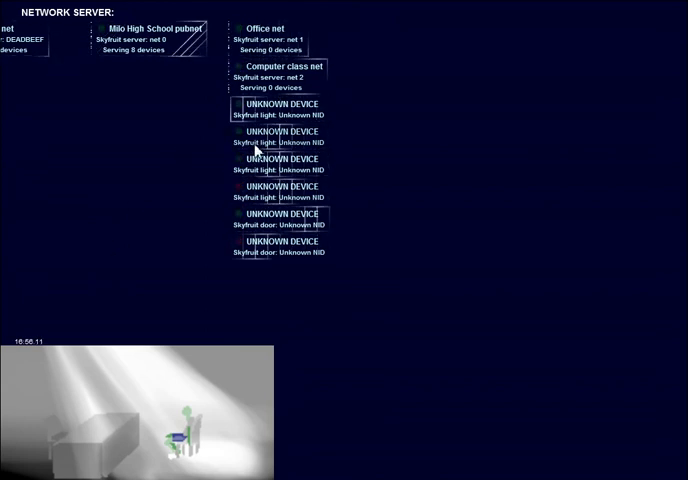
{"action": "left_click", "coordinate": [58, 42]}
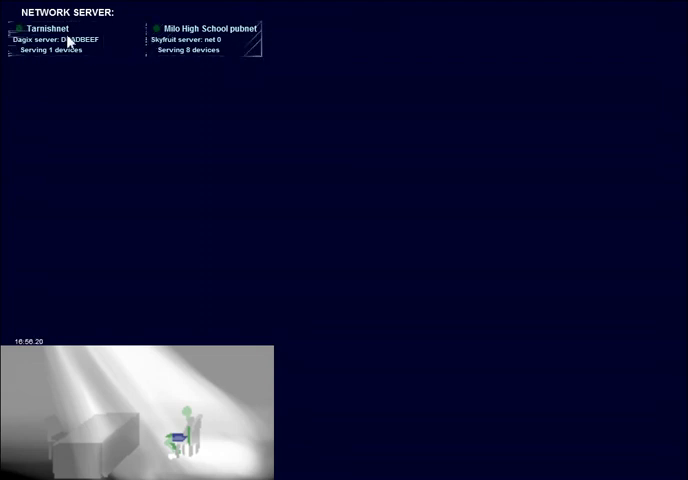
{"action": "left_click", "coordinate": [160, 50]}
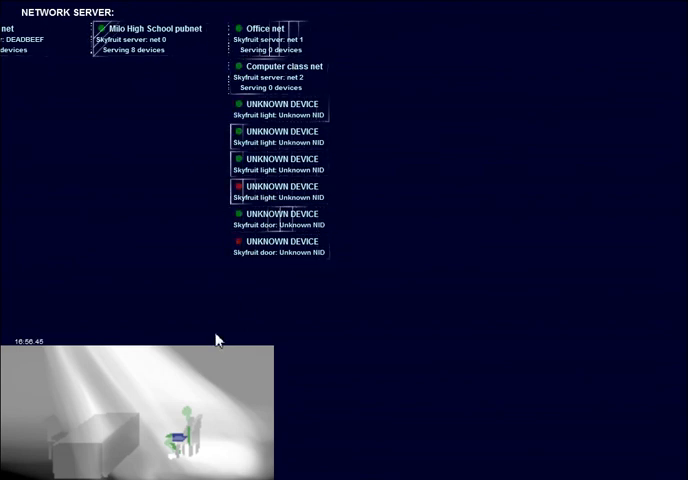
{"action": "left_click", "coordinate": [130, 44]}
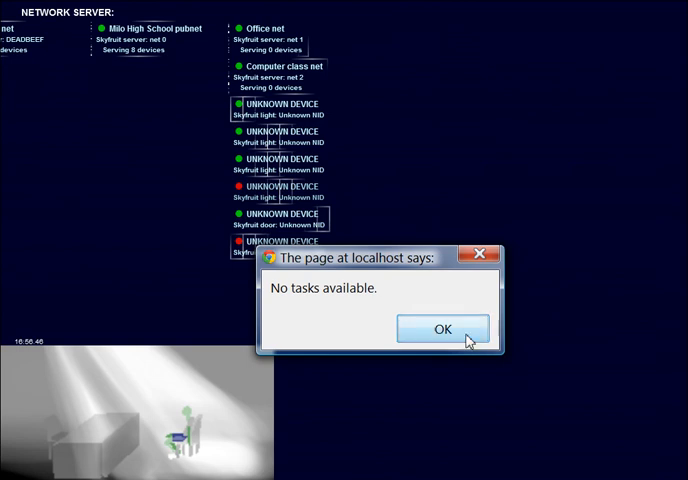
{"action": "left_click", "coordinate": [470, 338]}
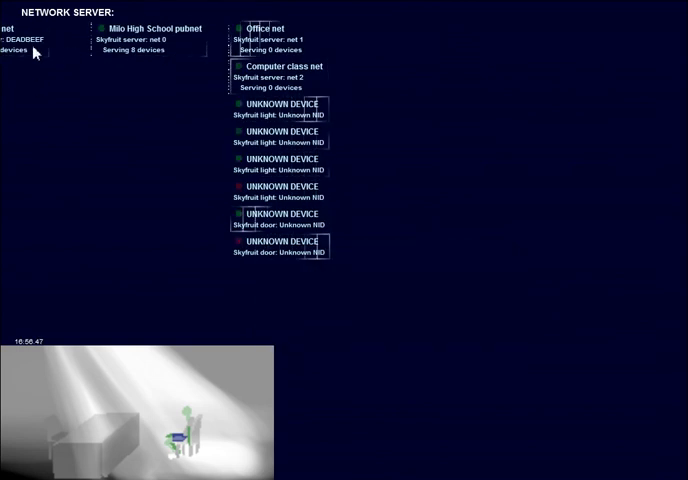
{"action": "left_click", "coordinate": [40, 48]}
{"action": "left_click", "coordinate": [184, 41]}
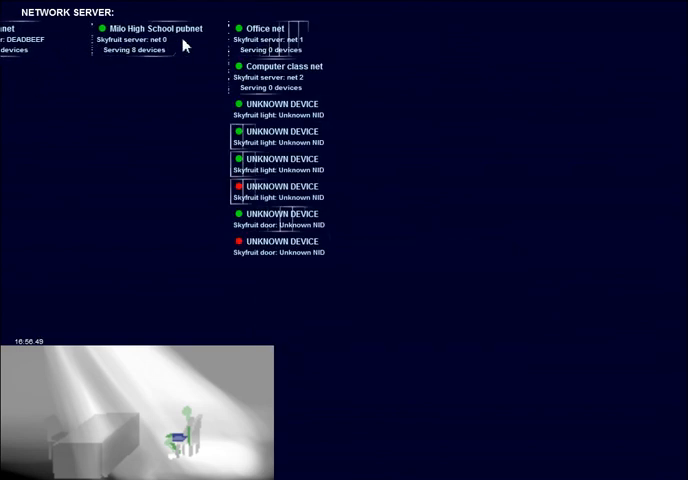